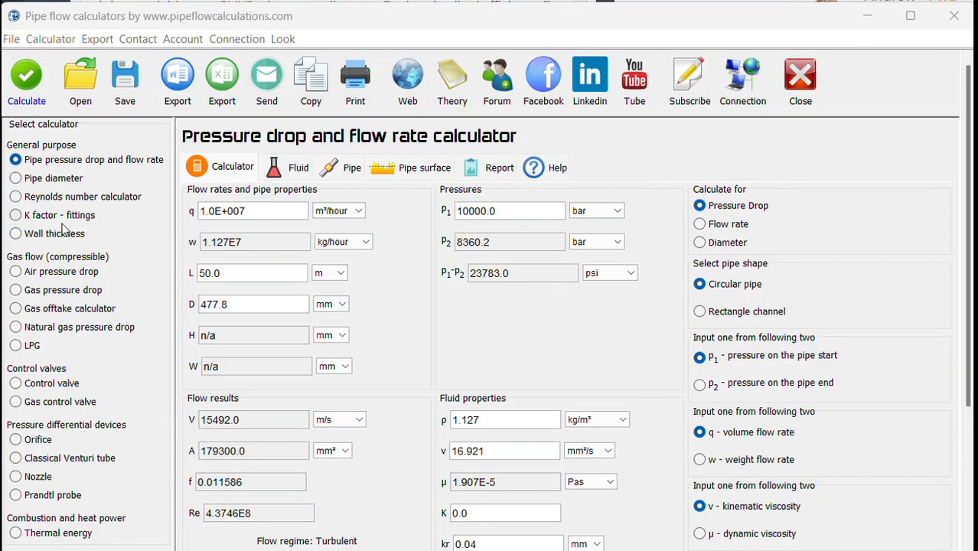
Step: Open the wall thickness calculator, choose minimal wall thickness as the calculation type, and set the pressure P to 300 psi
left_click(20, 238)
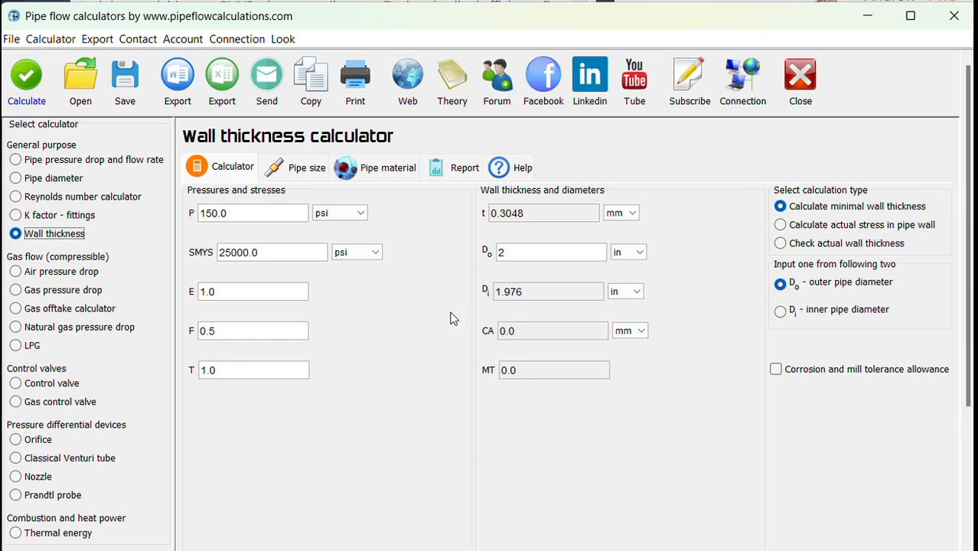
left_click(779, 206)
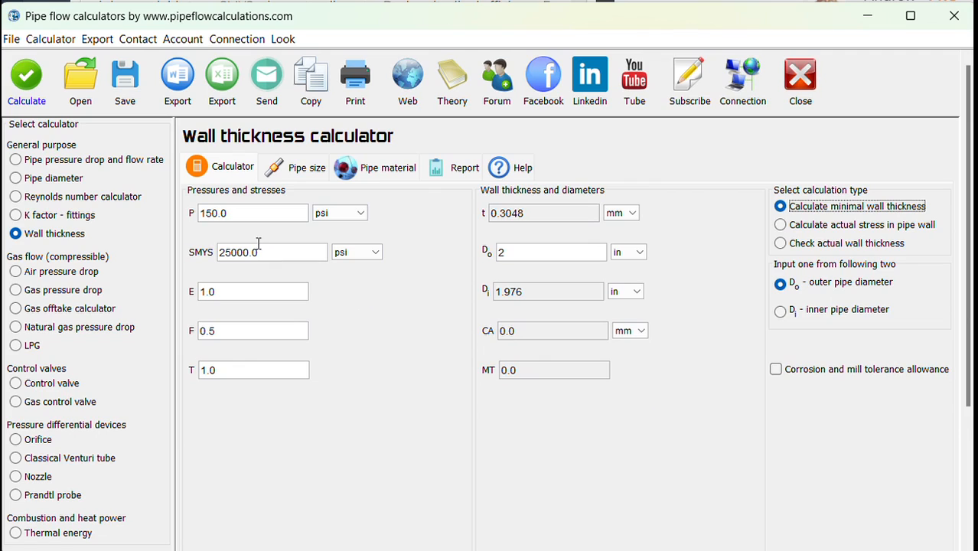
double_click(263, 213)
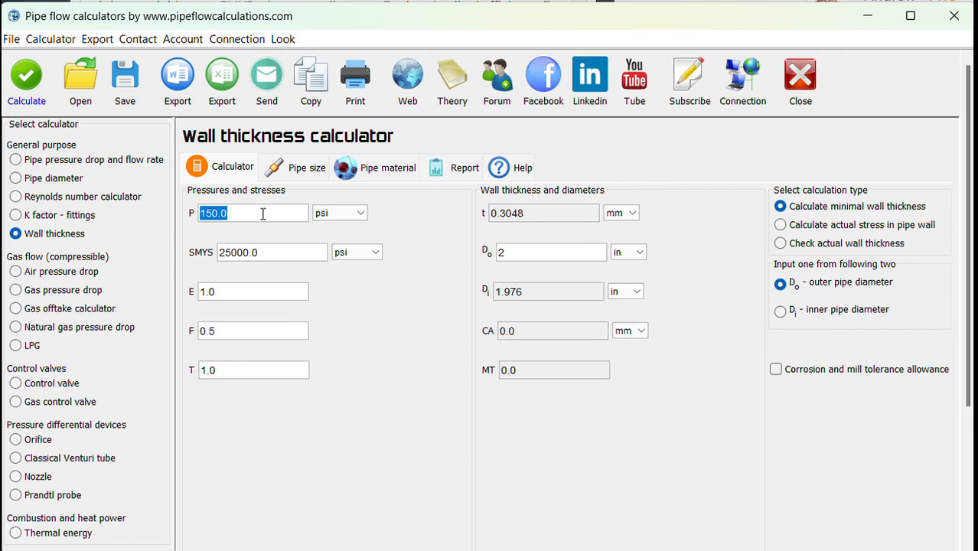
type("300")
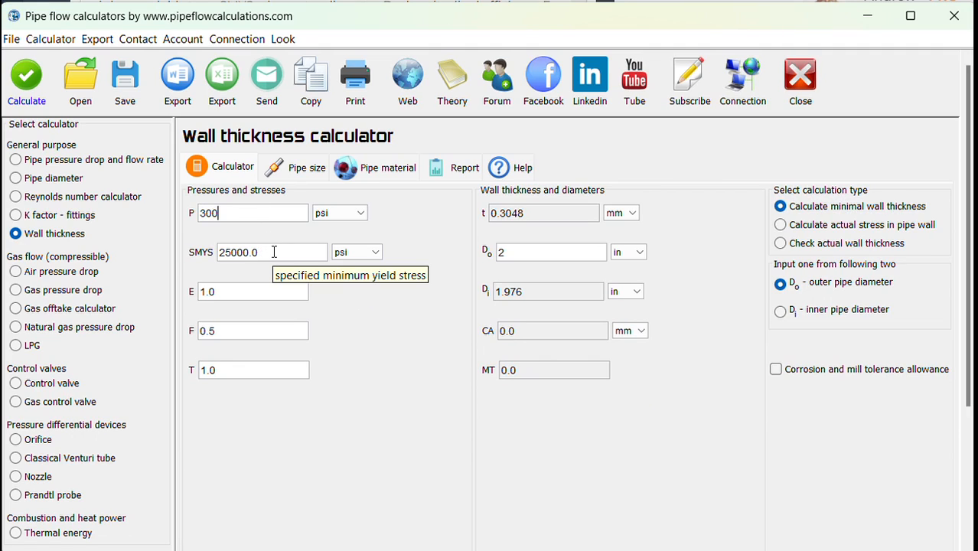
Step: Set the pipe material to ASTM A 53, ERW- electric resistance welded, grade A, and return to the calculator's stress inputs
left_click(371, 169)
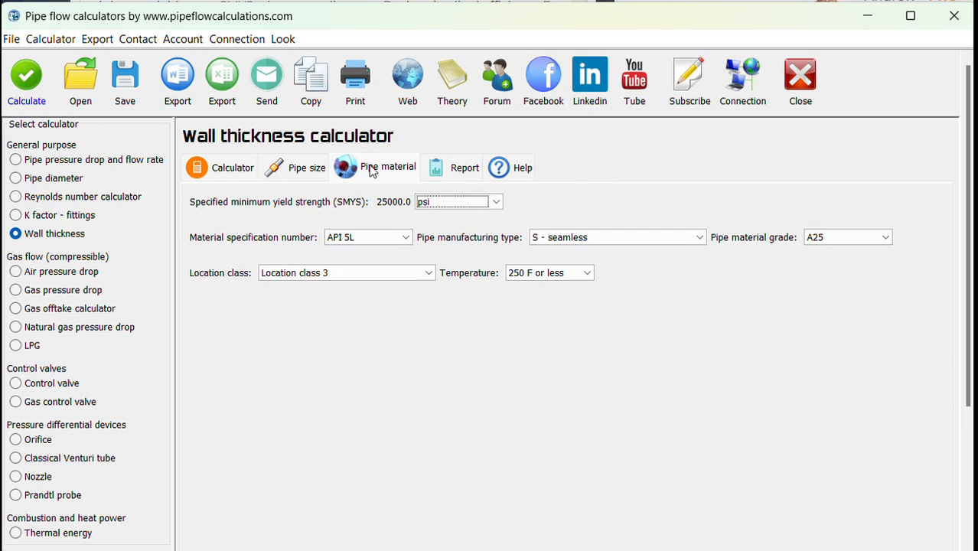
left_click(371, 239)
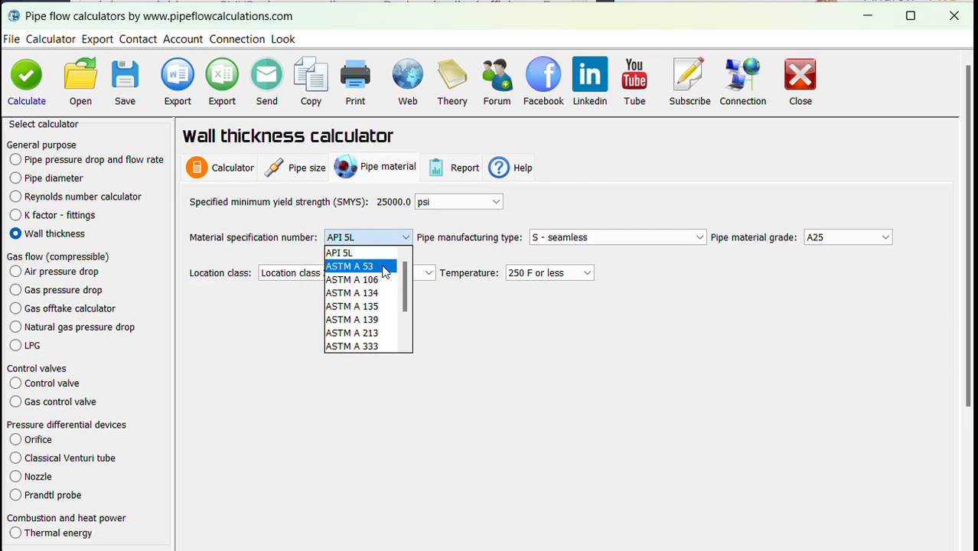
left_click(385, 271)
left_click(574, 239)
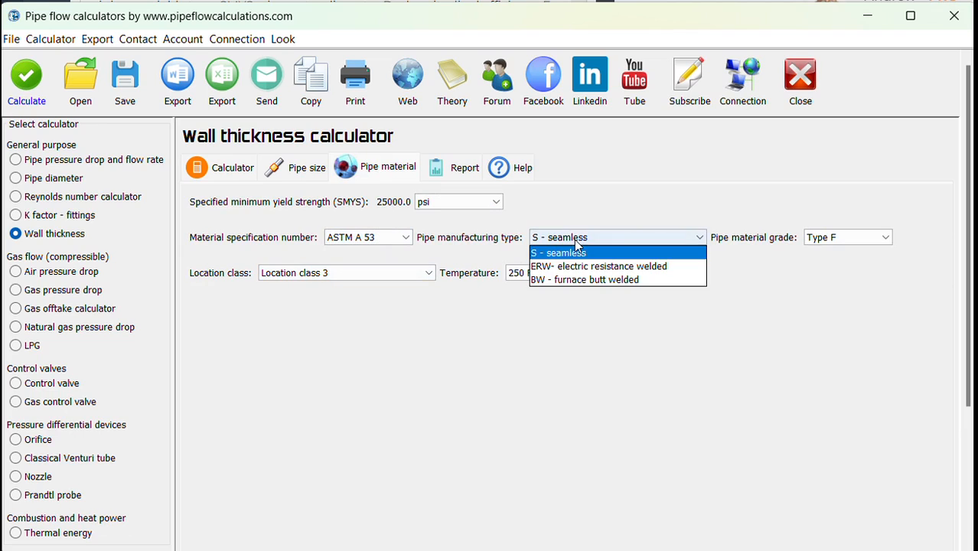
left_click(592, 265)
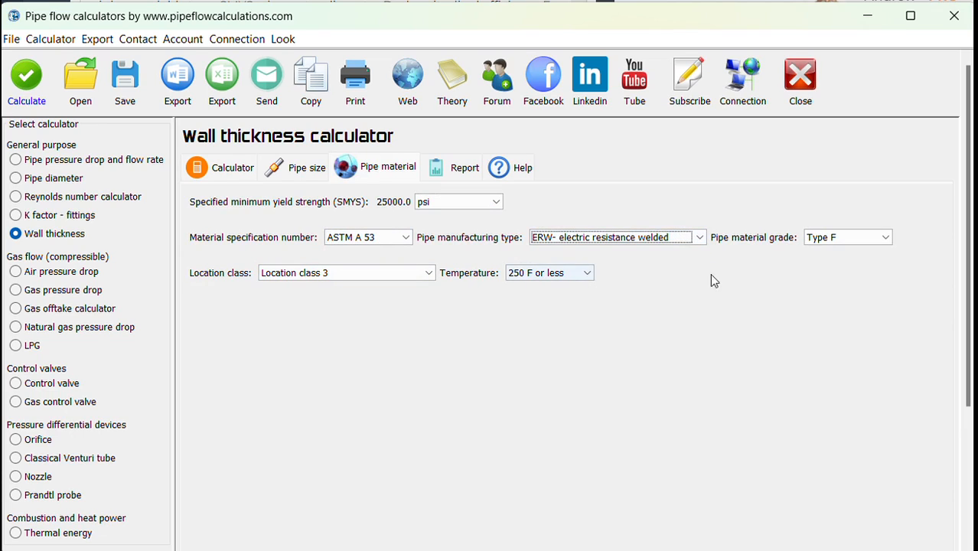
left_click(845, 242)
left_click(847, 265)
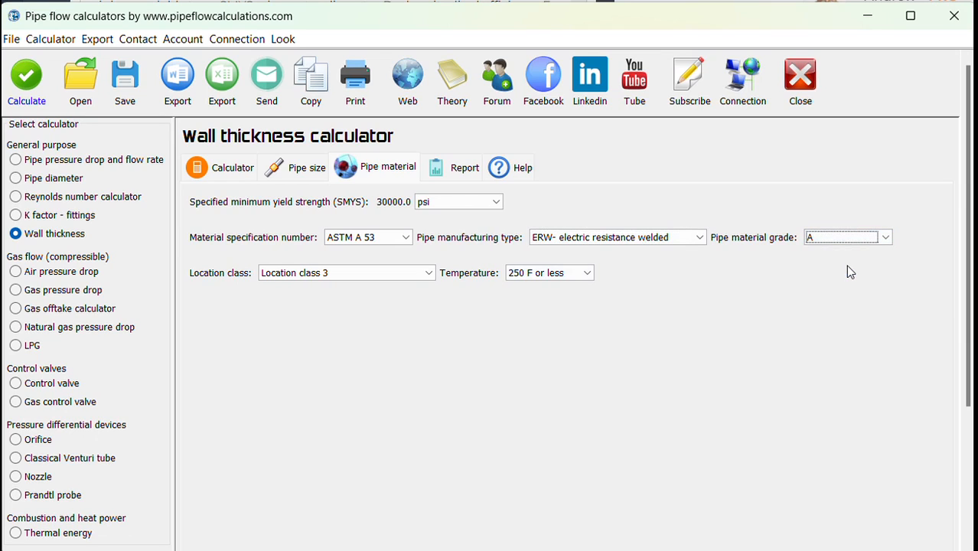
left_click(209, 169)
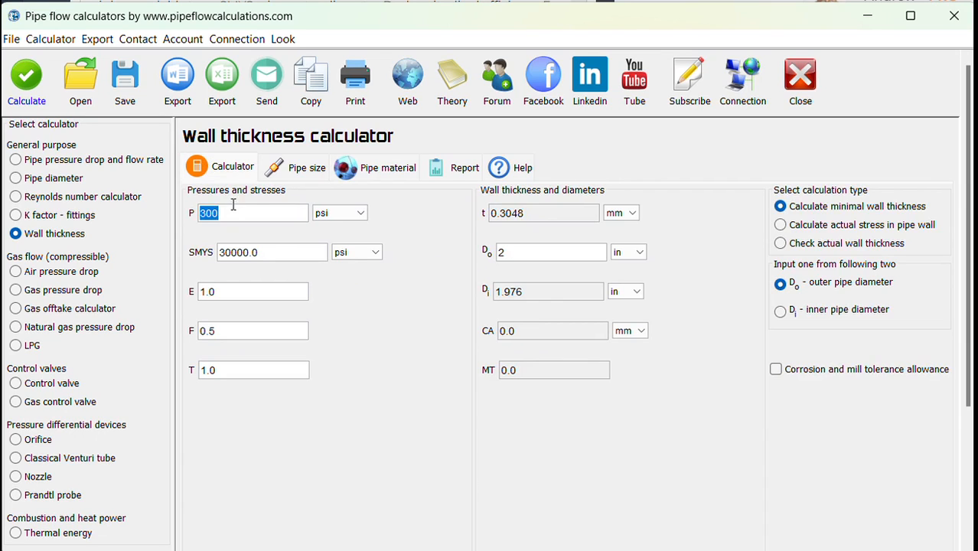
left_click(291, 254)
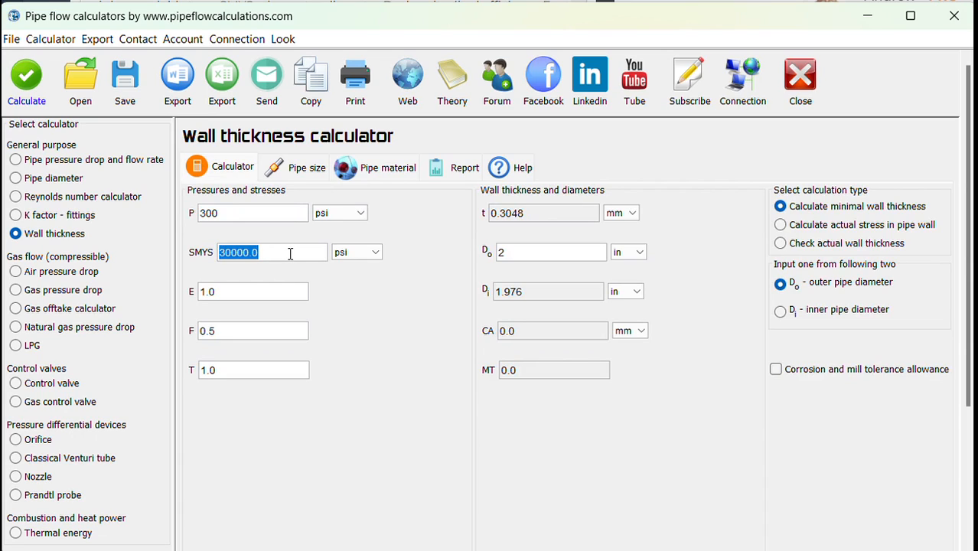
left_click(269, 294)
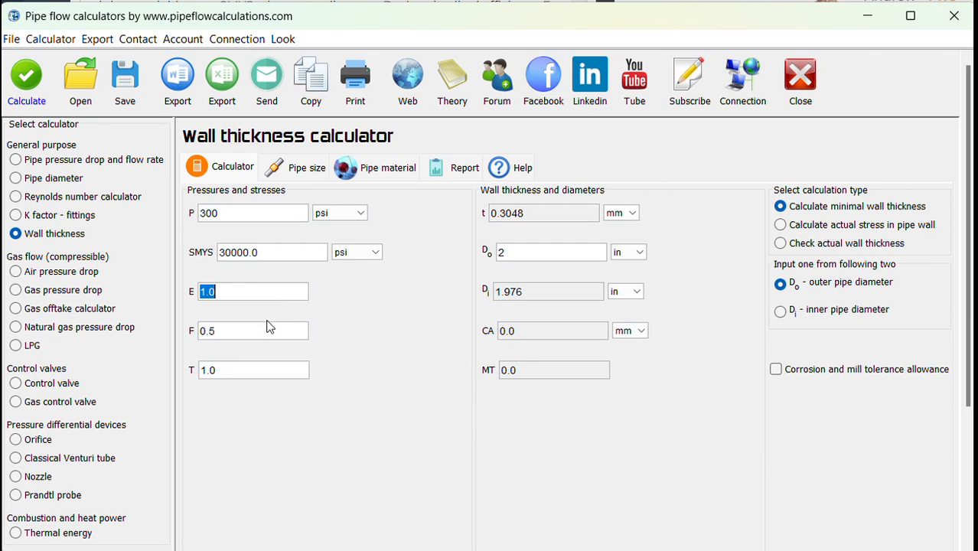
Step: Set the pipe's location class to Location class 2 and check the design factor F in the calculator
left_click(373, 169)
left_click(376, 272)
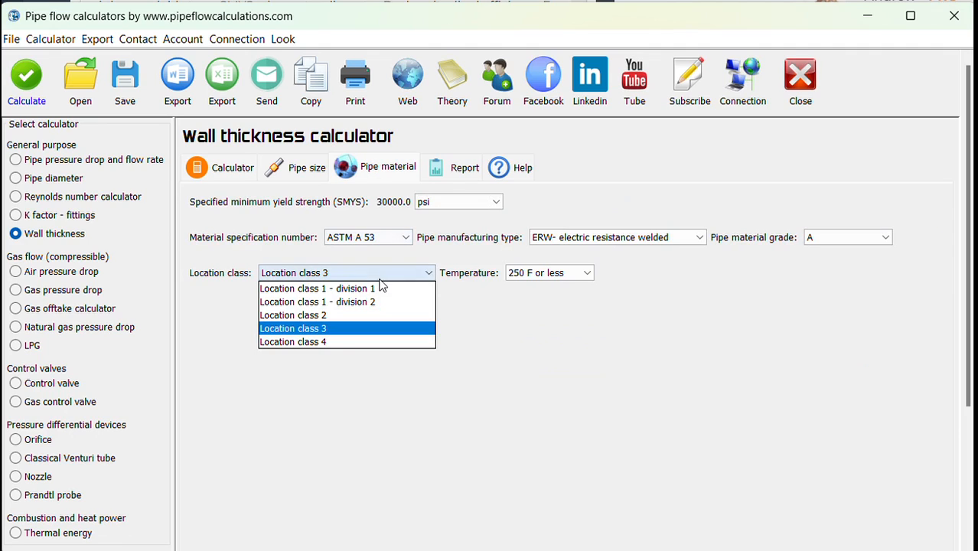
left_click(366, 316)
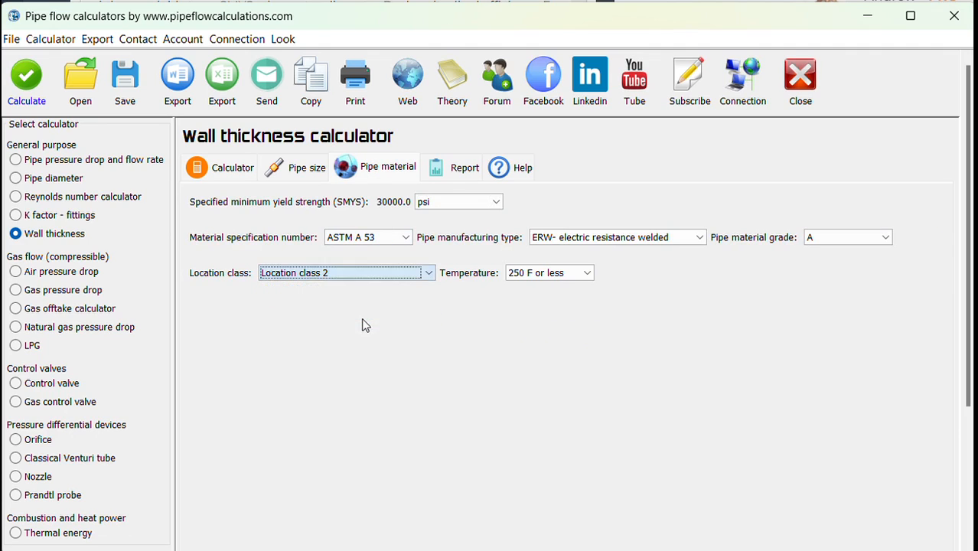
left_click(228, 170)
left_click(237, 332)
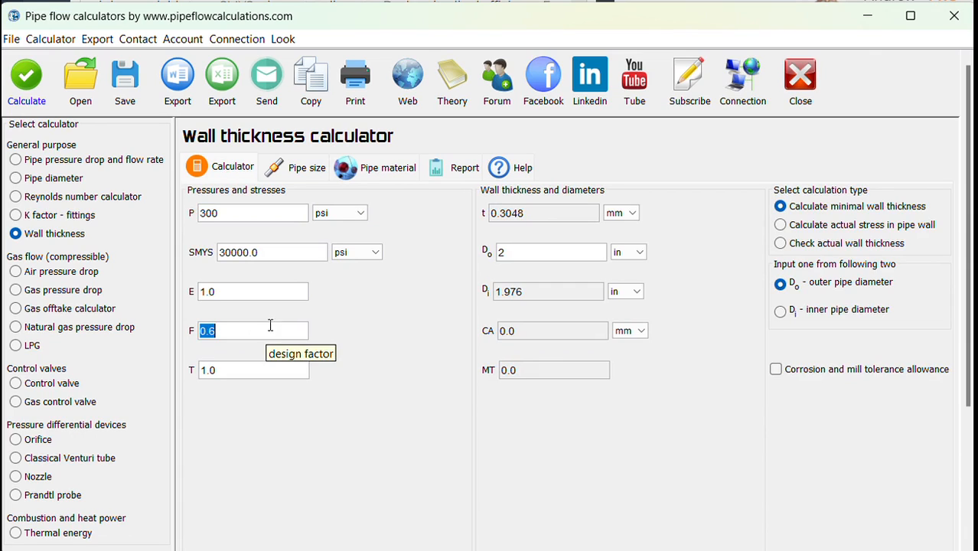
Step: Choose 250 F or less as the pipe temperature and check the temperature factor T in the calculator
left_click(383, 176)
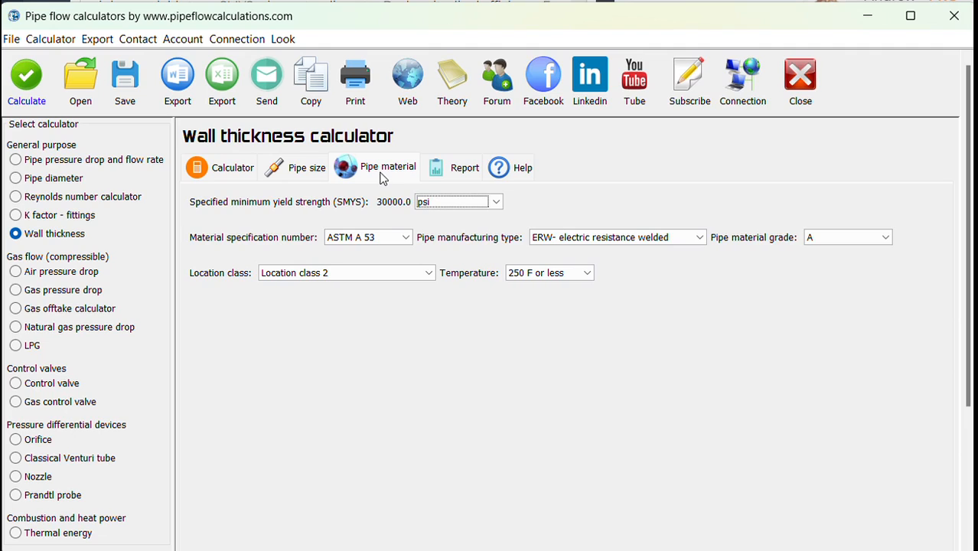
left_click(554, 277)
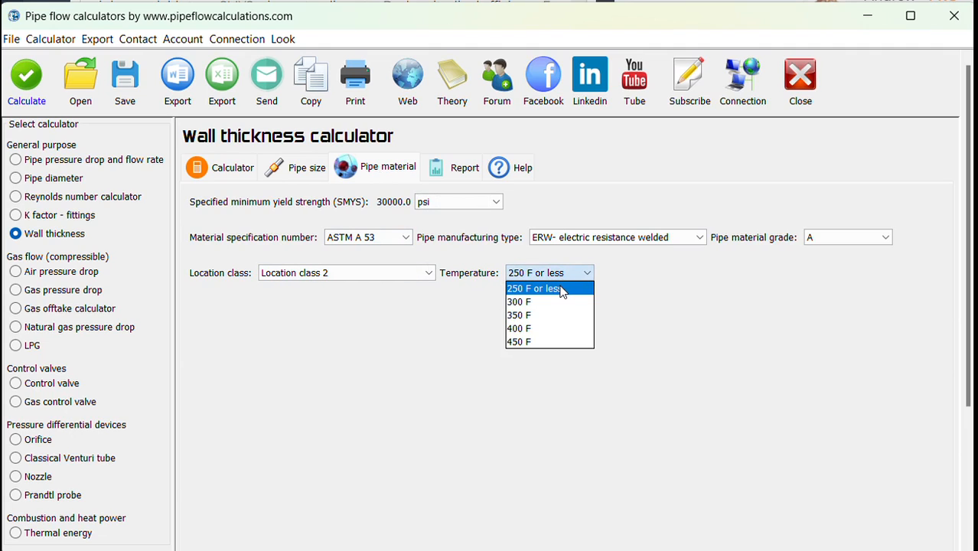
left_click(561, 291)
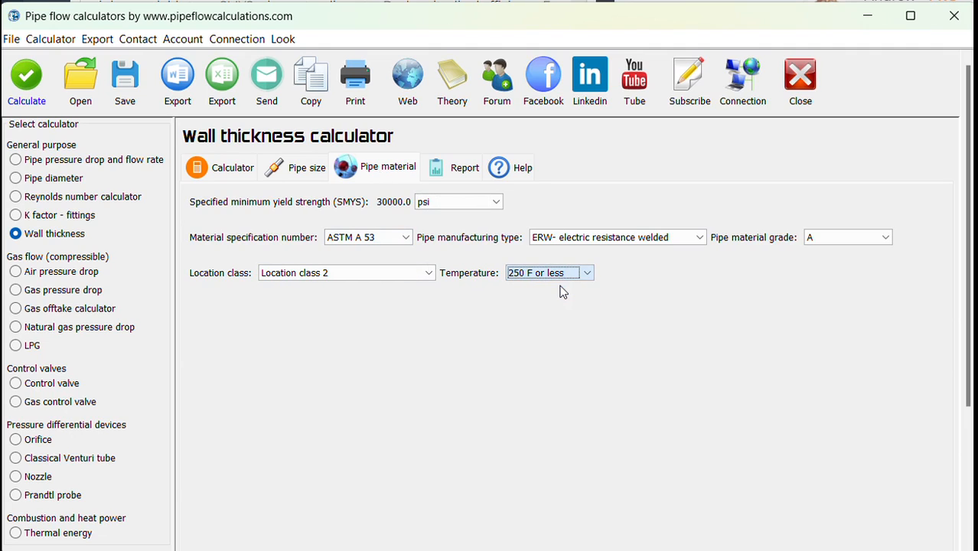
left_click(223, 175)
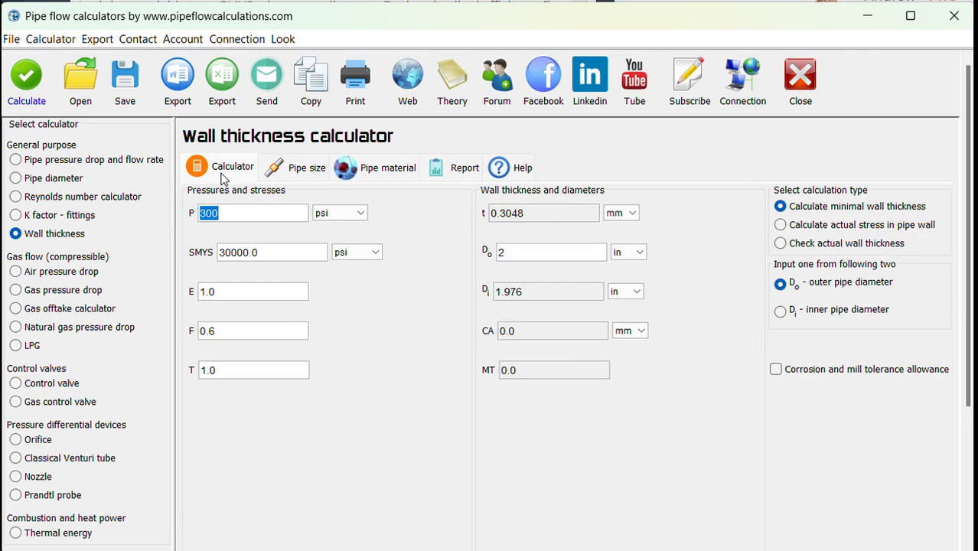
left_click(231, 369)
left_click(780, 311)
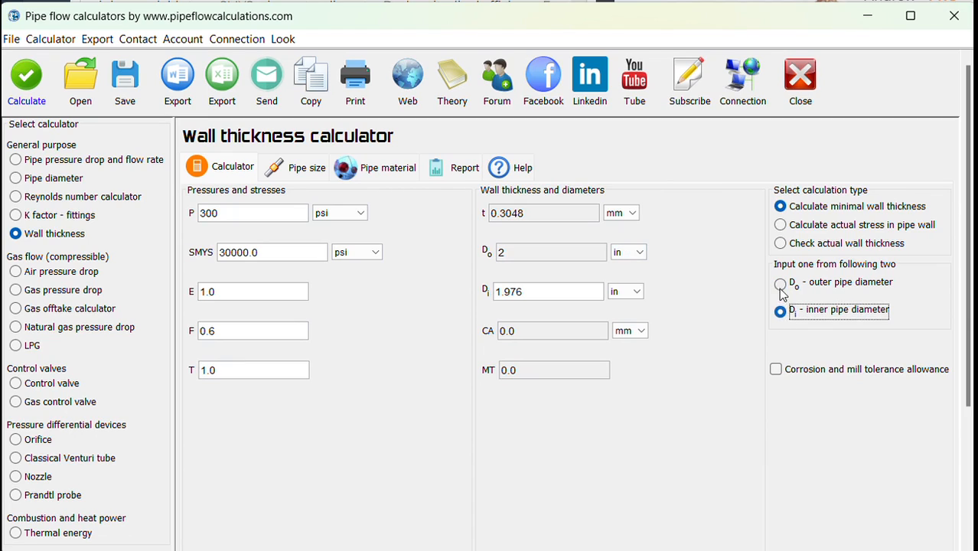
left_click(781, 284)
left_click(779, 310)
left_click(779, 285)
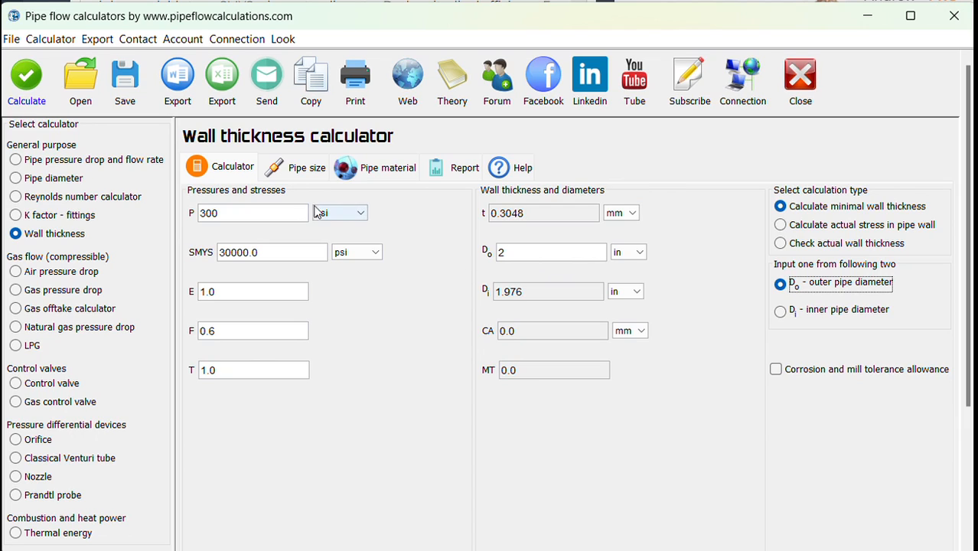
Step: Select the 4" NPS100 SCH 40 pipe from the ASME/ANSI B36.10 standard and calculate its minimal wall thickness
left_click(299, 175)
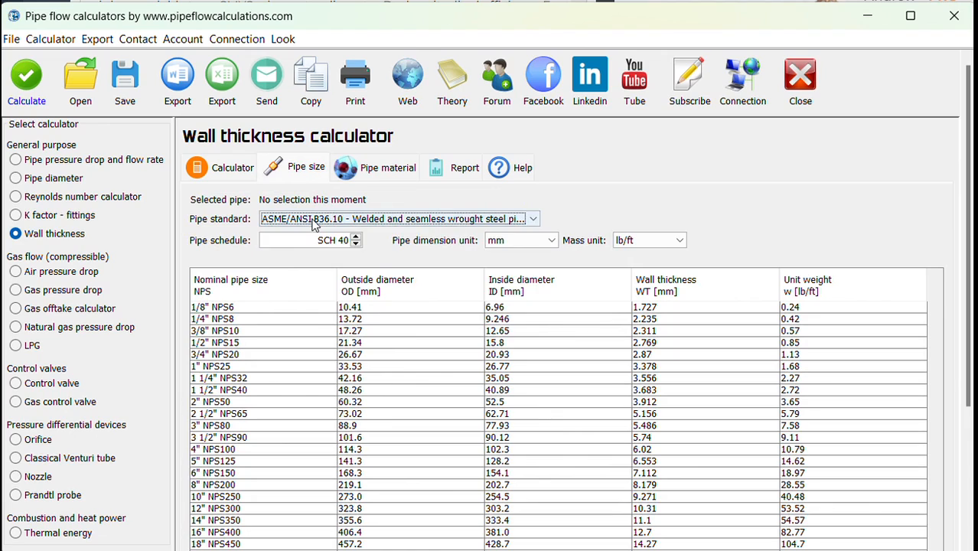
left_click(313, 220)
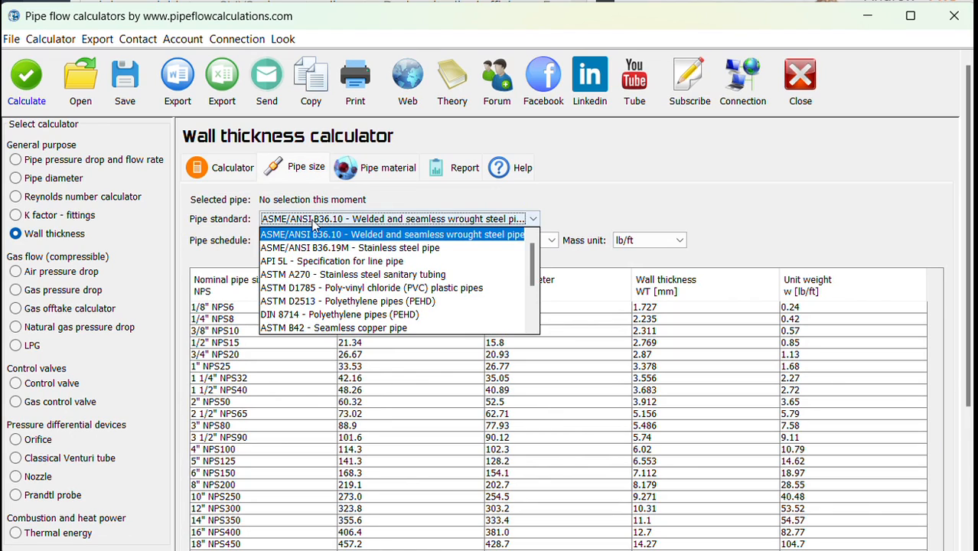
left_click(313, 235)
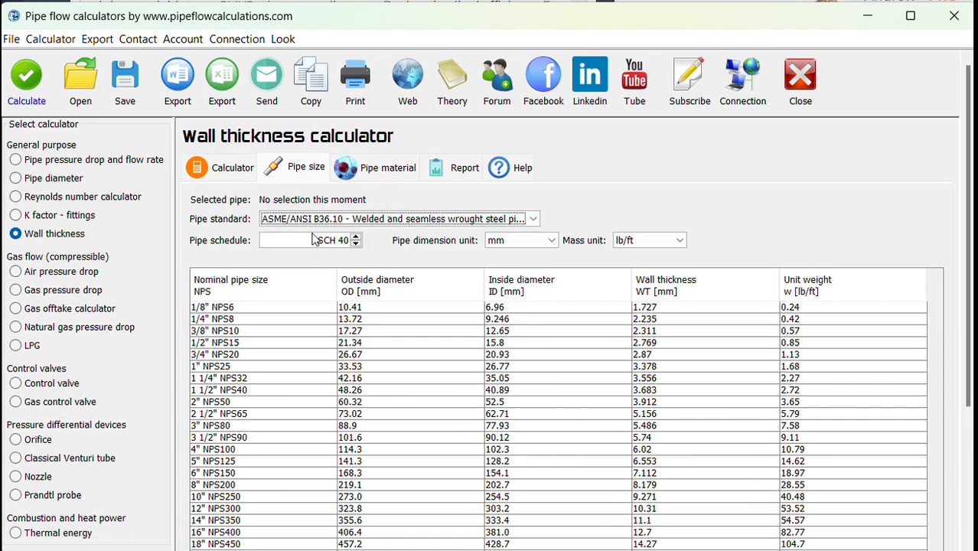
left_click(285, 452)
left_click(219, 171)
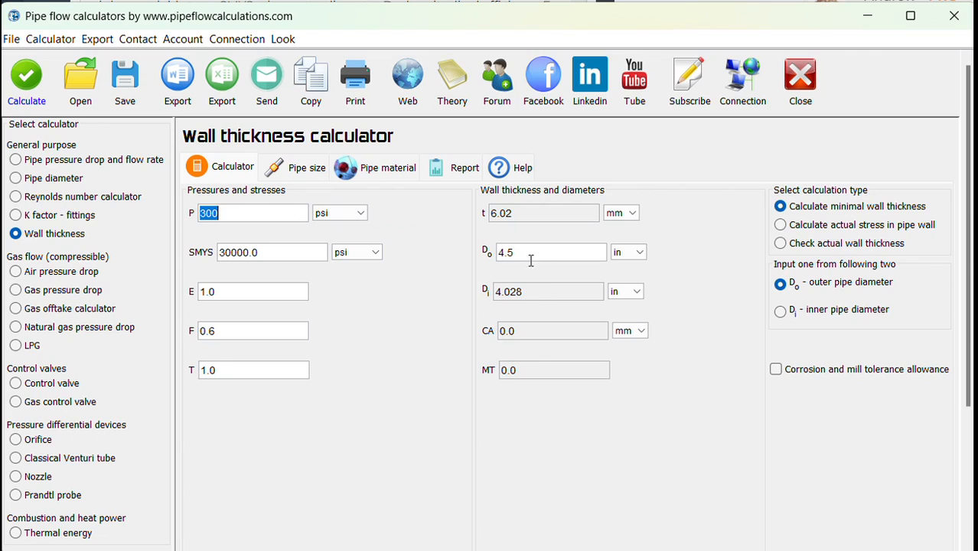
left_click(31, 87)
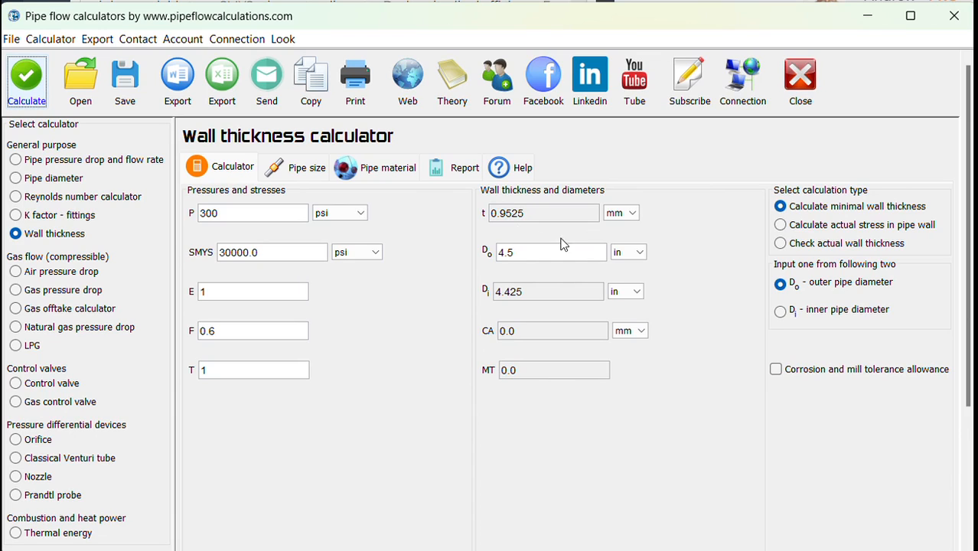
Step: Enable the corrosion and mill tolerance allowance with CA 1 mm and MT 12.5, and recalculate the wall thickness
left_click(775, 369)
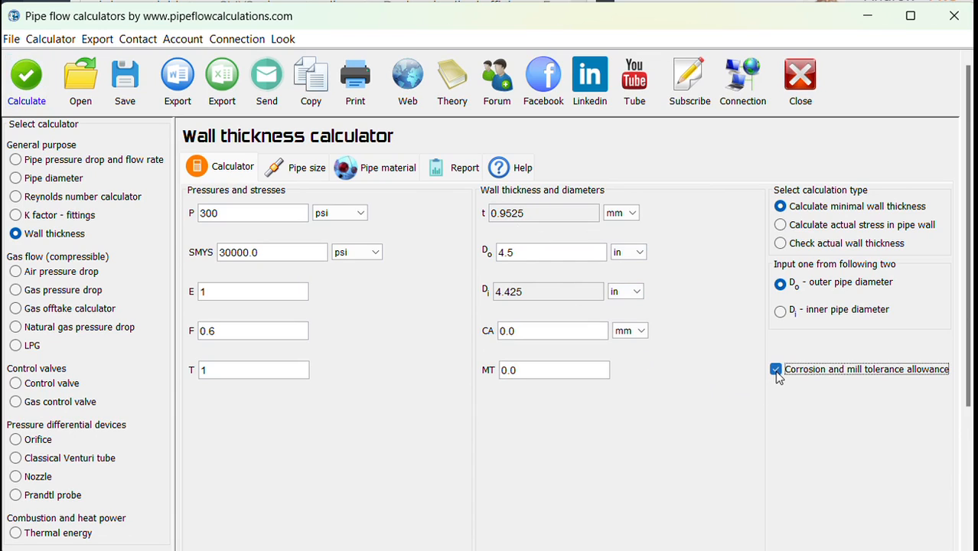
double_click(548, 331)
type("1")
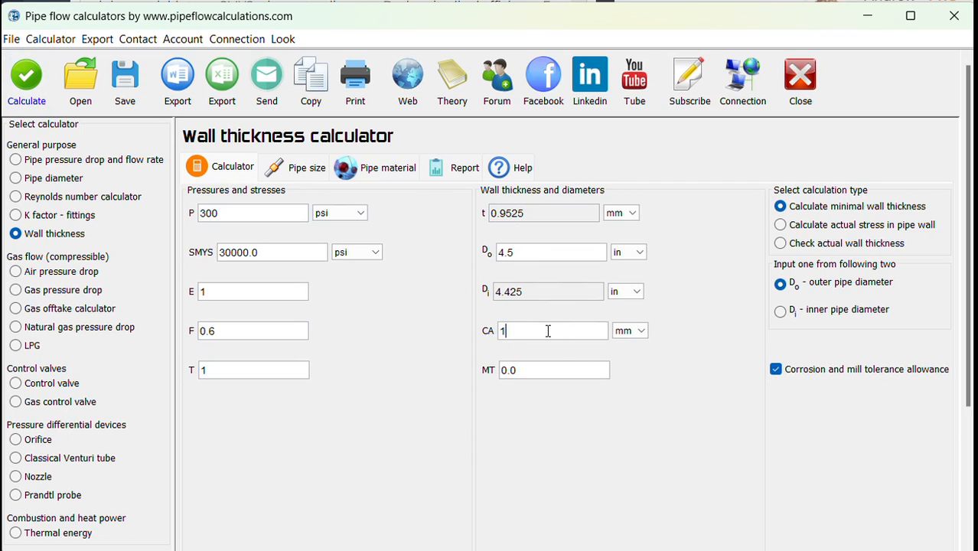
double_click(545, 371)
type("2")
key("BackSpace")
type("12.5")
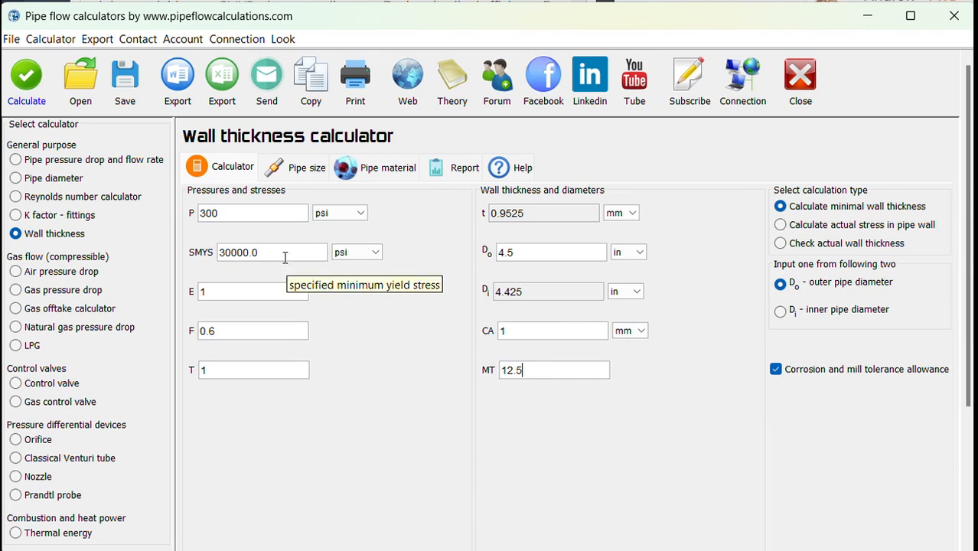
left_click(14, 90)
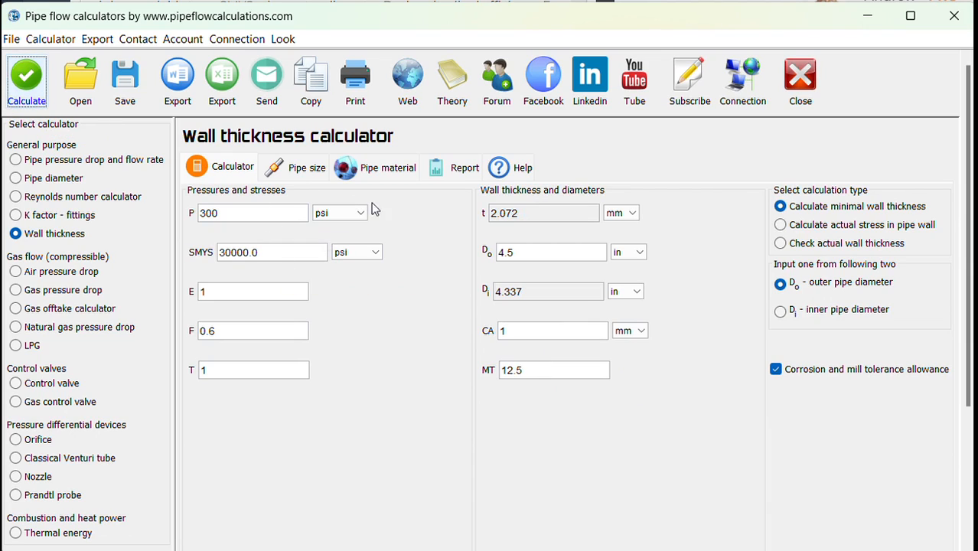